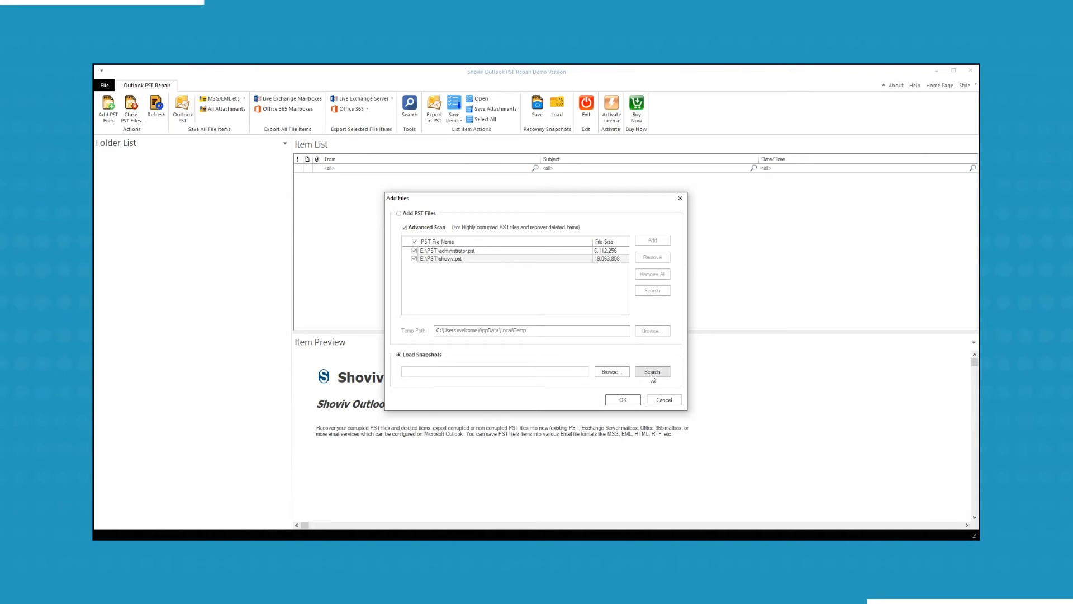
# - Load both PST files, show administrator.pst's 21 ($All) items, and start saving a recovery snapshot
pyautogui.click(399, 213)
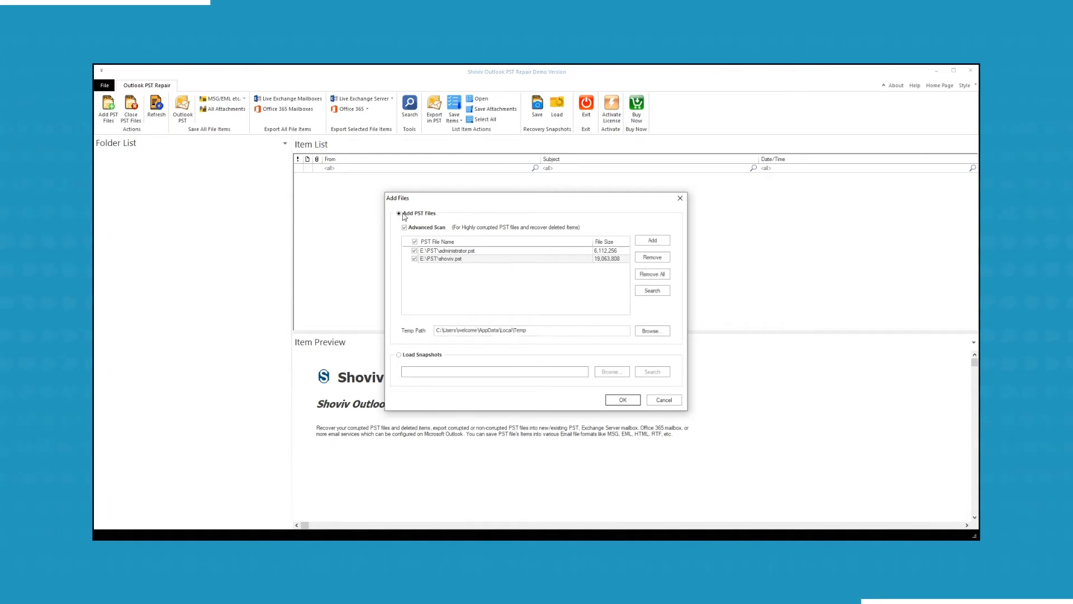
pyautogui.click(623, 401)
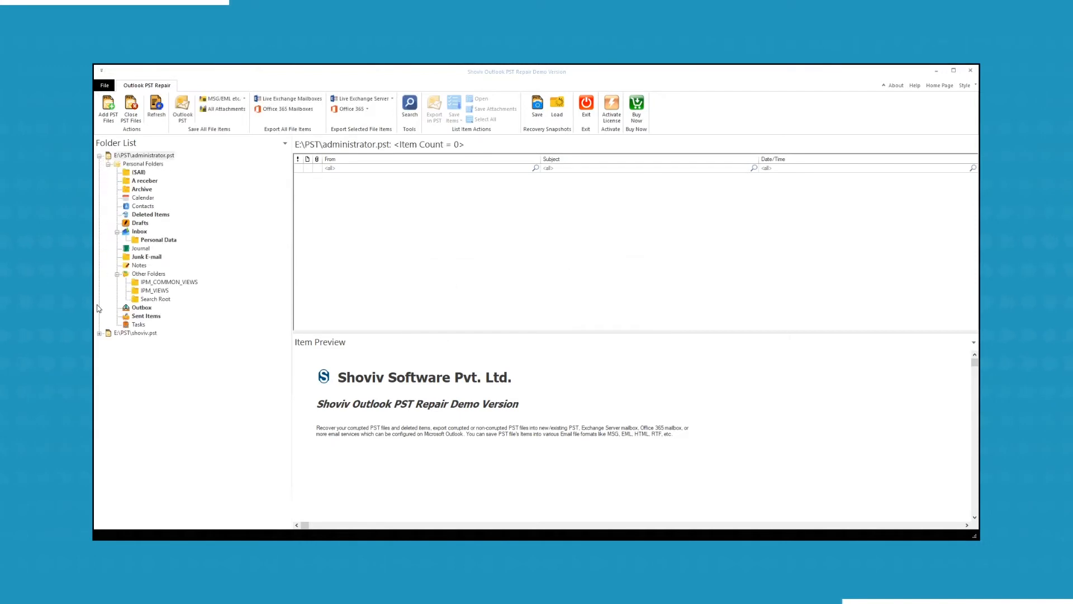
pyautogui.click(100, 334)
pyautogui.click(140, 173)
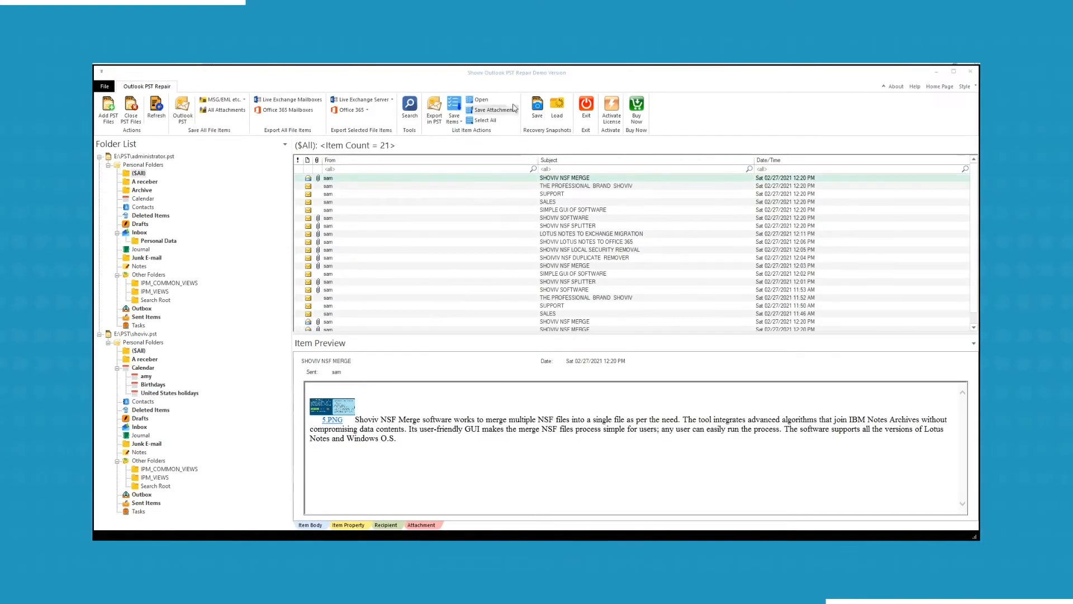
pyautogui.click(535, 112)
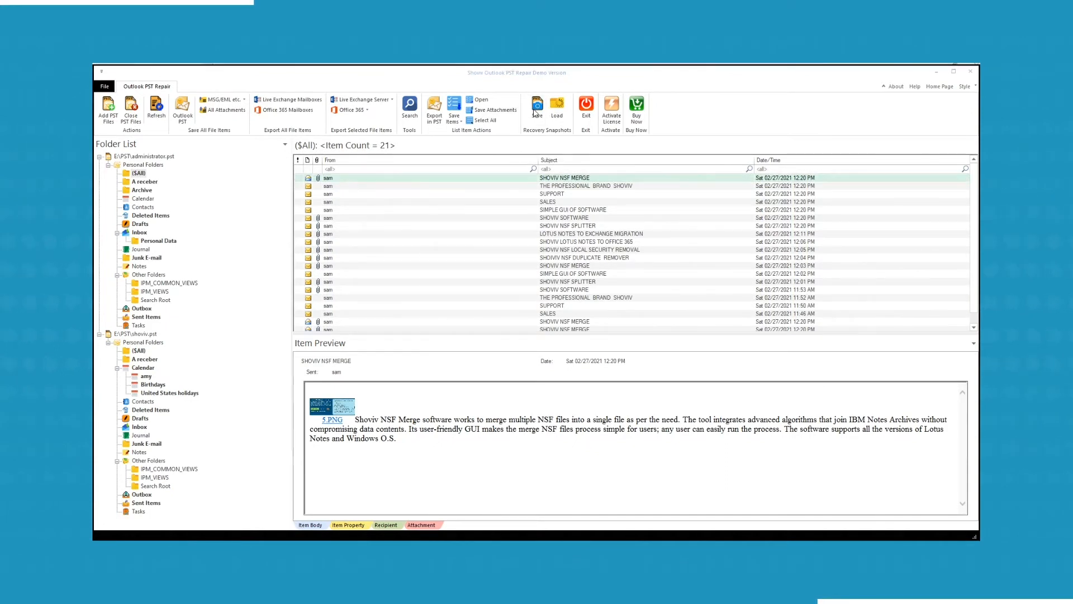
pyautogui.click(623, 305)
# - Choose E:\PST recovery Snapshot as the snapshot's target folder
pyautogui.scroll(2, 494, 299)
pyautogui.doubleClick(516, 265)
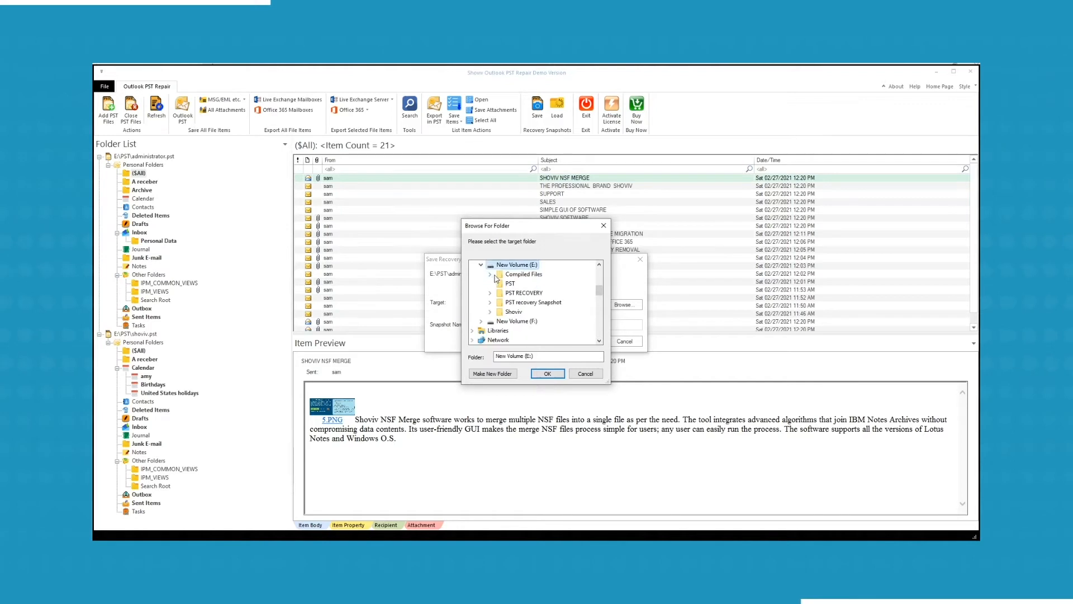
pyautogui.doubleClick(522, 302)
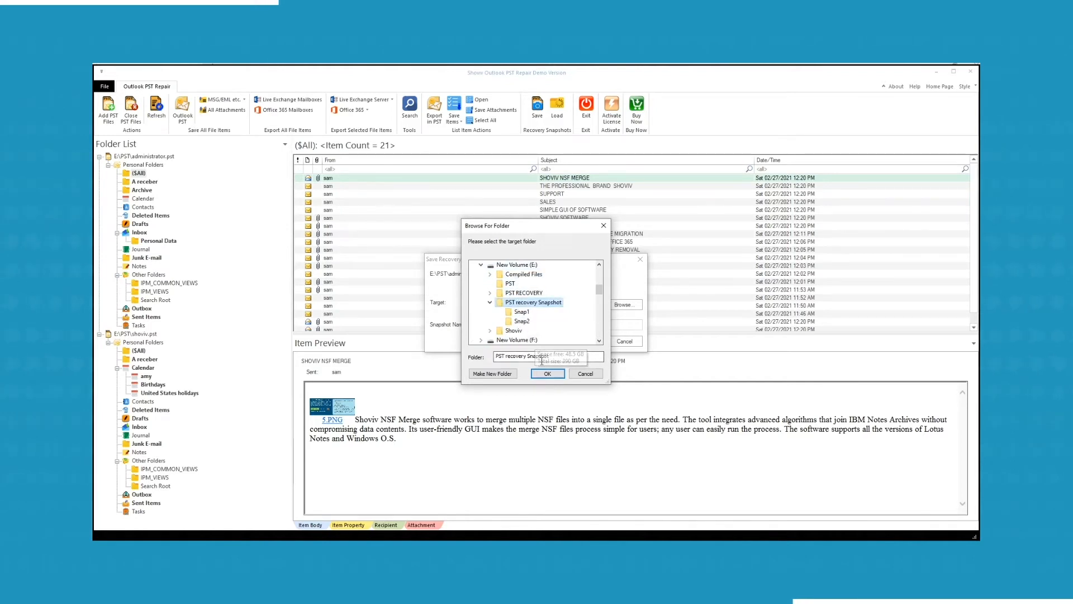
pyautogui.click(547, 374)
# - Name and save the snapshot, then acknowledge the success message
pyautogui.click(576, 323)
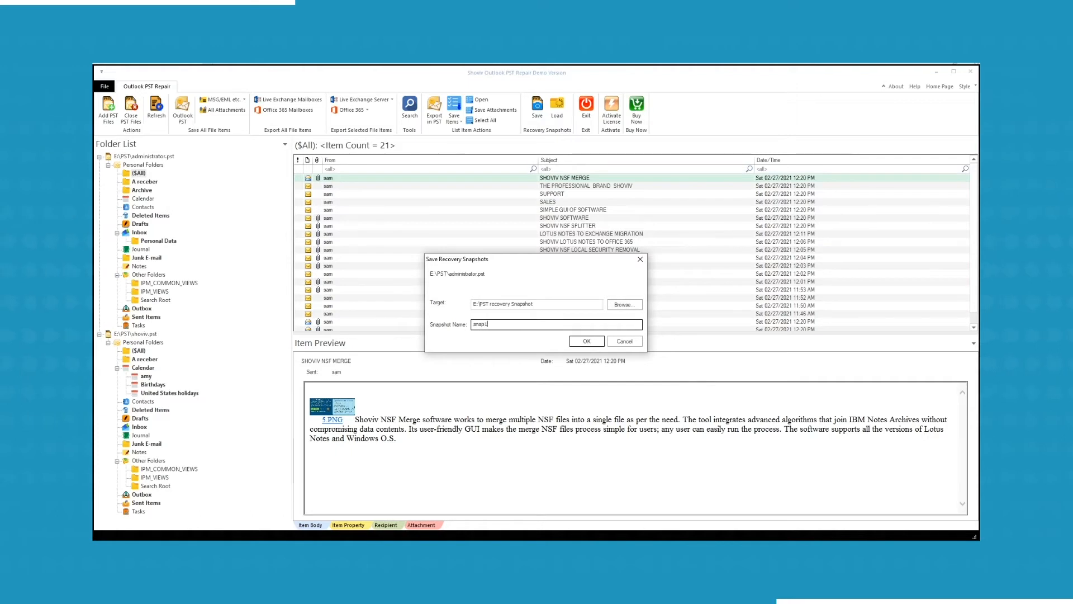
pyautogui.press('Return')
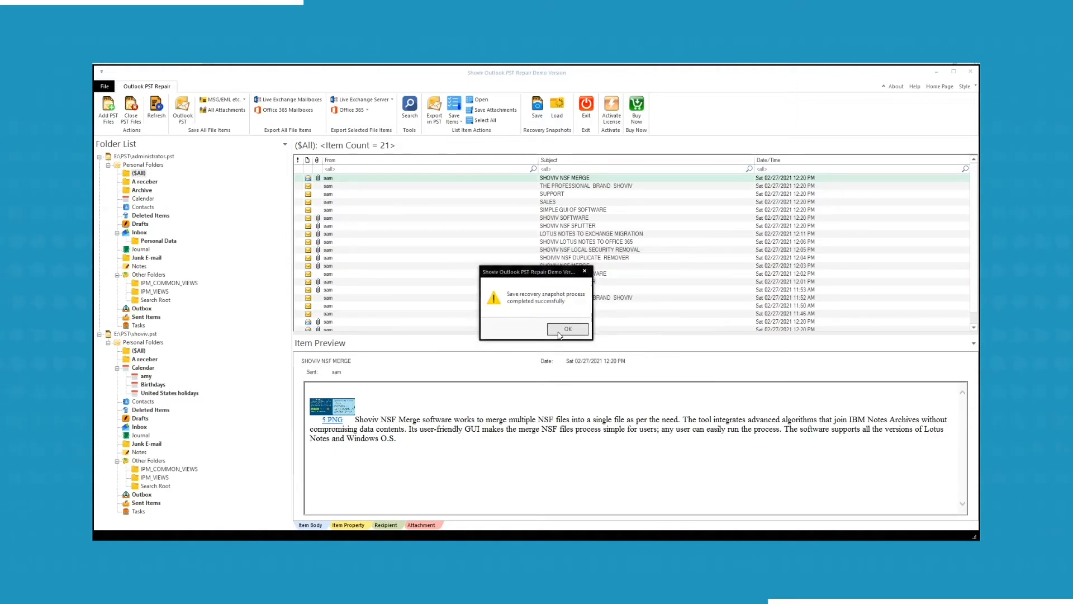
pyautogui.click(559, 334)
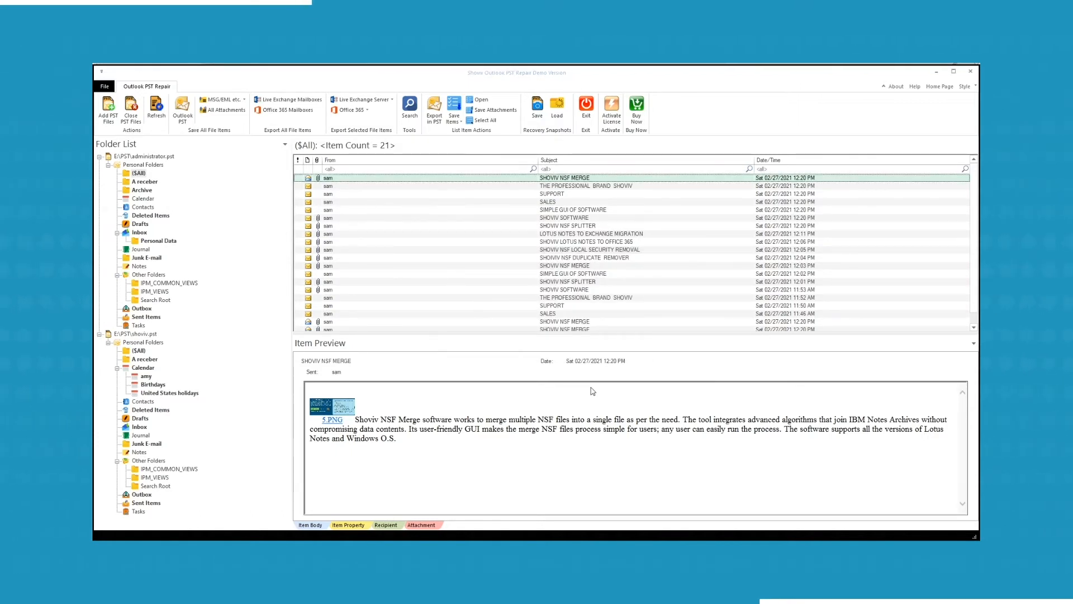
pyautogui.click(182, 105)
# - Include administrator.pst and its Personal Folders subfolders in the export
pyautogui.click(425, 236)
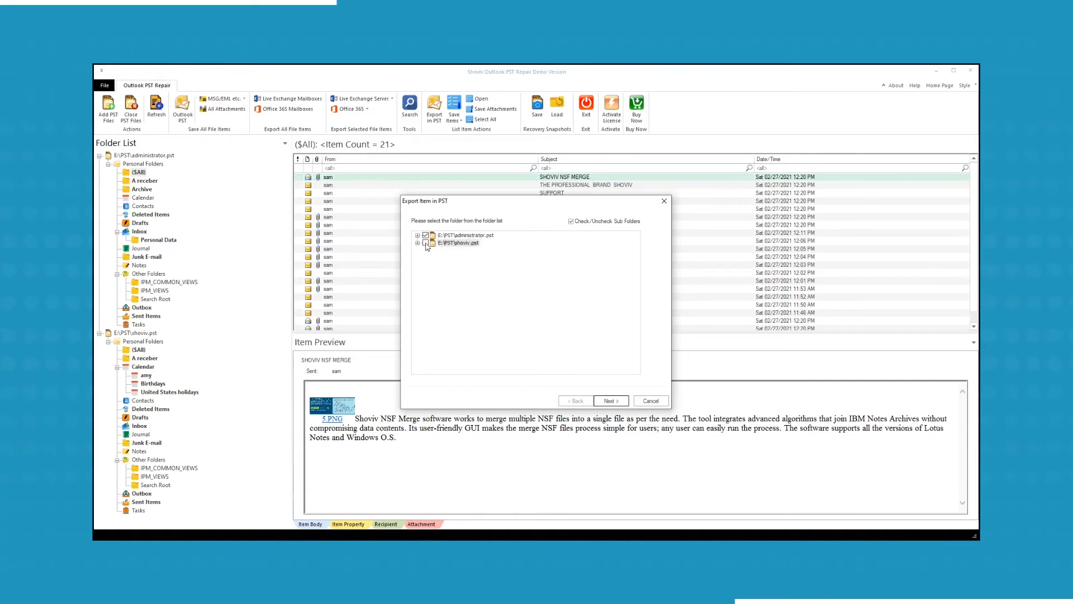
pyautogui.click(417, 236)
pyautogui.click(426, 243)
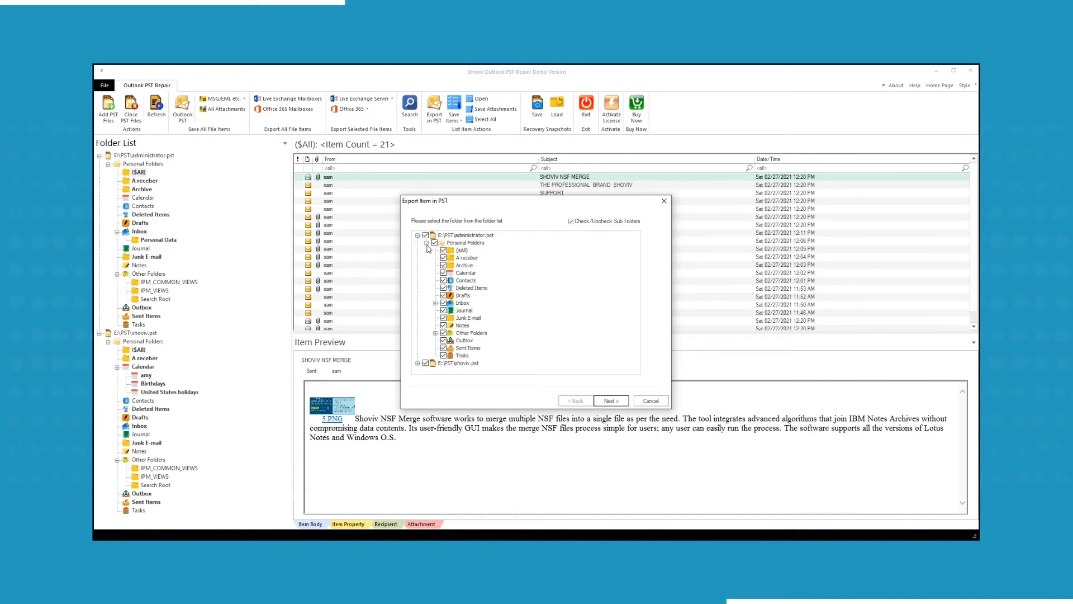
pyautogui.click(611, 401)
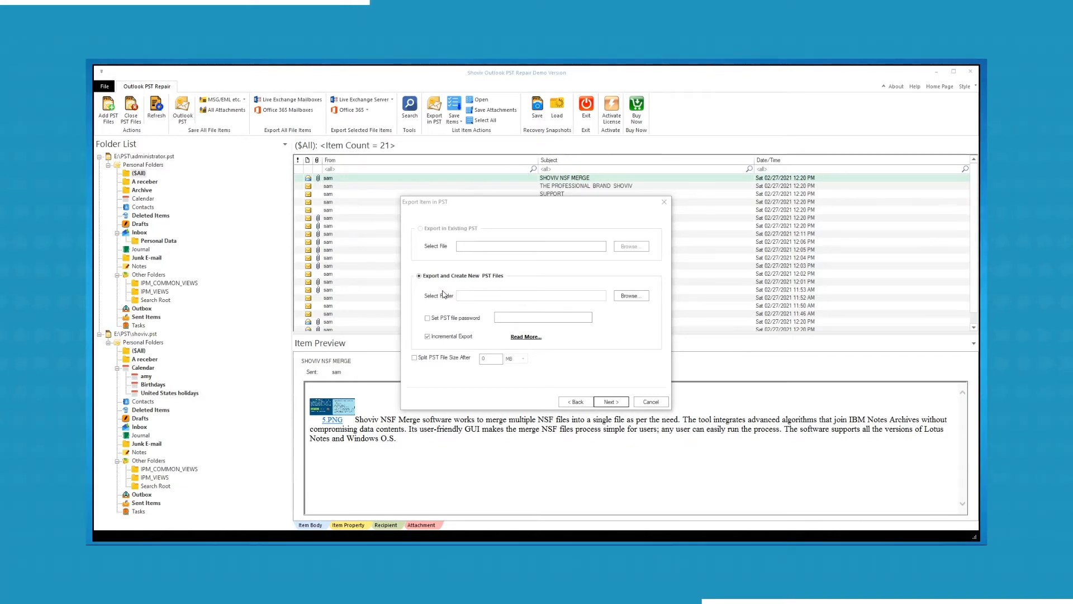
# - Save new PST files to E:\PST Recovery with password protection enabled
pyautogui.click(631, 301)
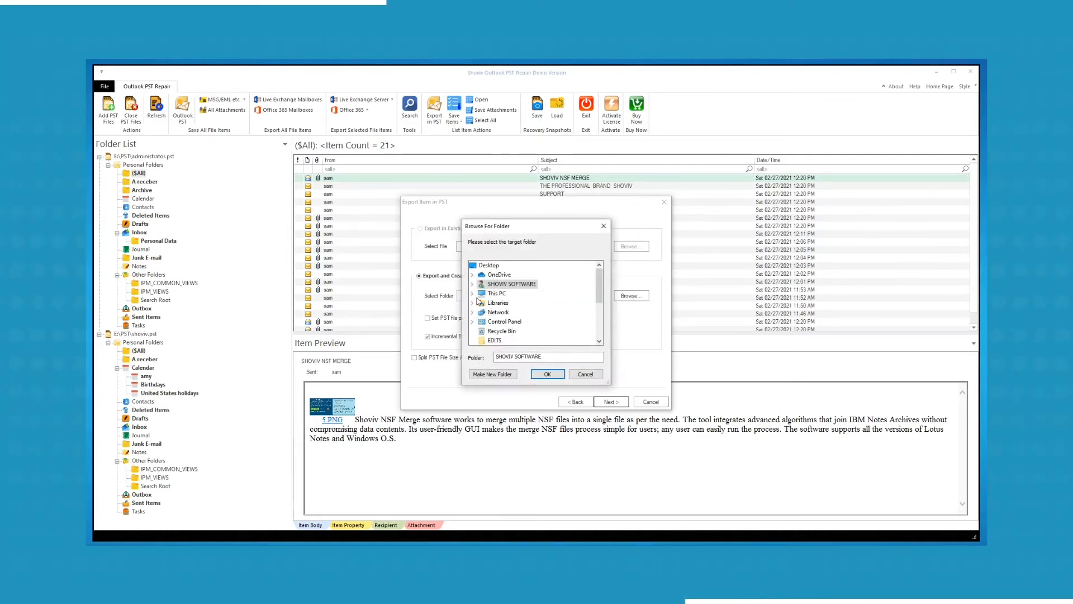
pyautogui.click(472, 292)
pyautogui.click(481, 321)
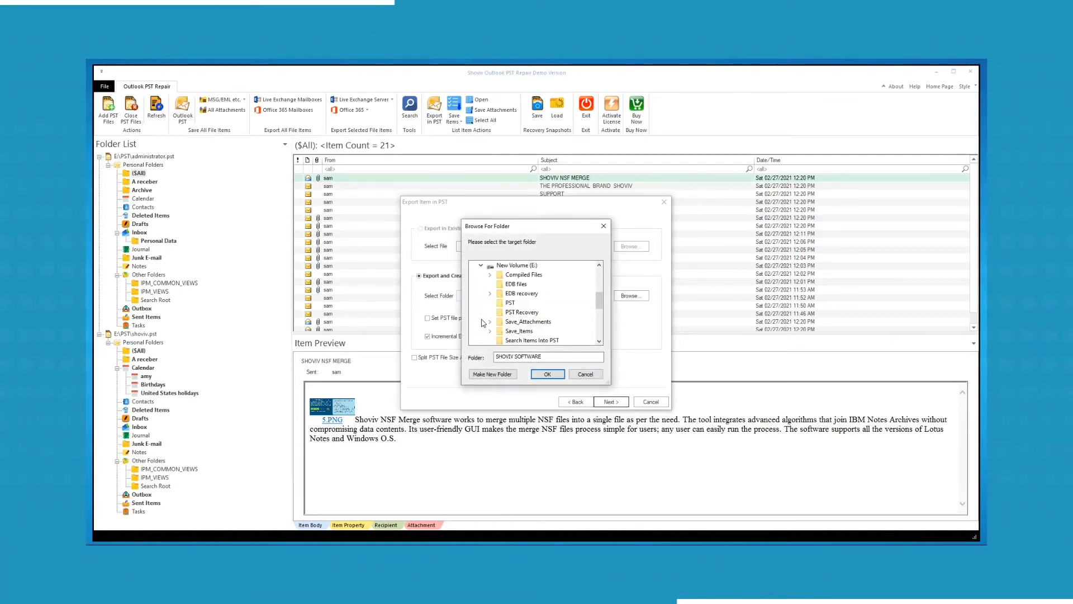
pyautogui.click(517, 312)
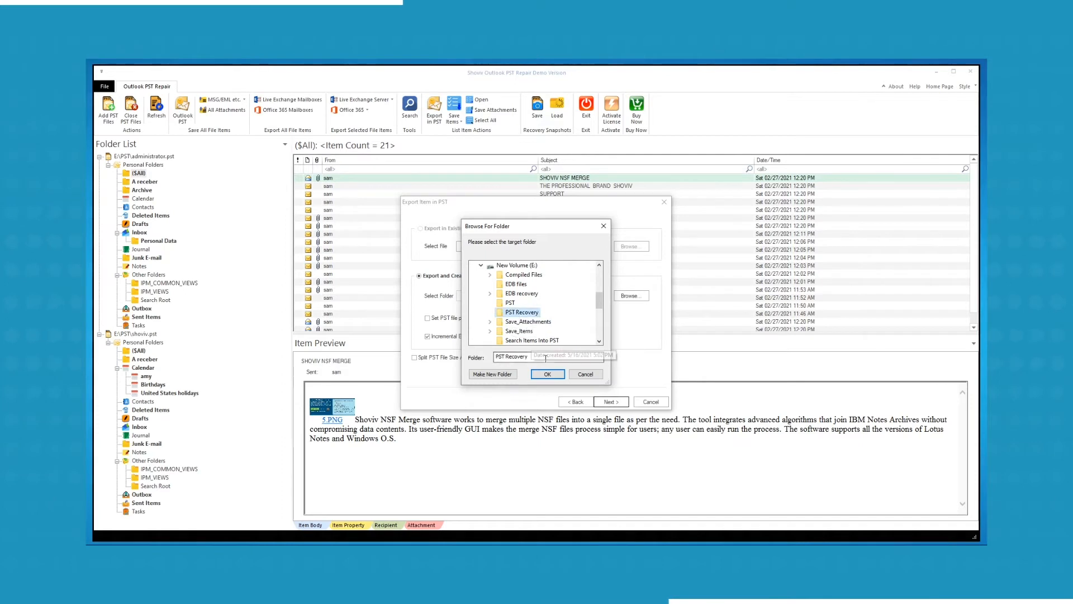
pyautogui.click(552, 374)
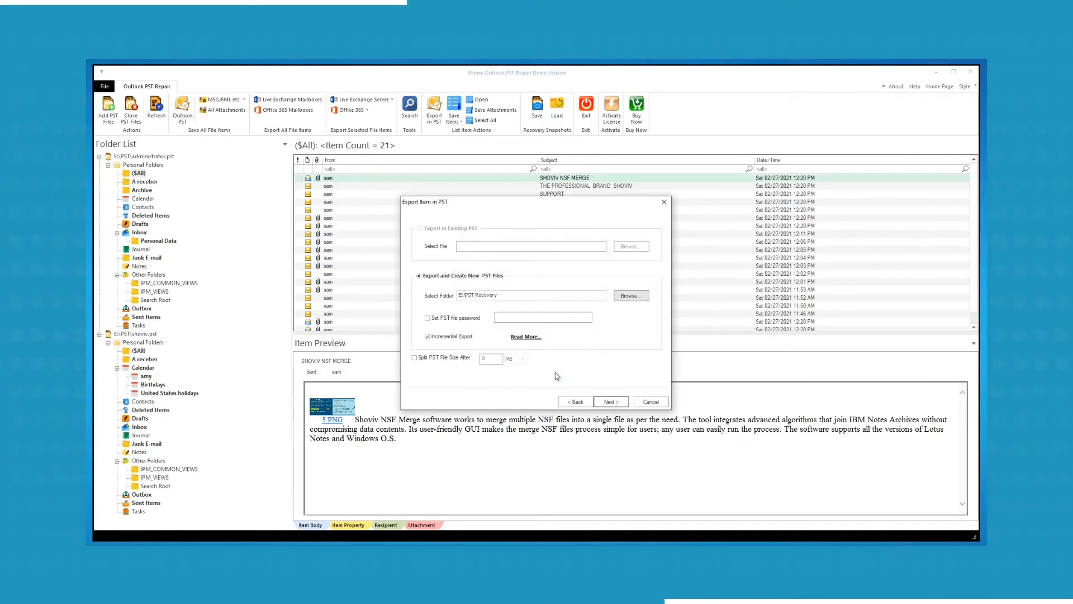
pyautogui.click(427, 318)
pyautogui.click(520, 318)
# - Enter the PST password and split the new PST every 100 MB
pyautogui.write('1234')
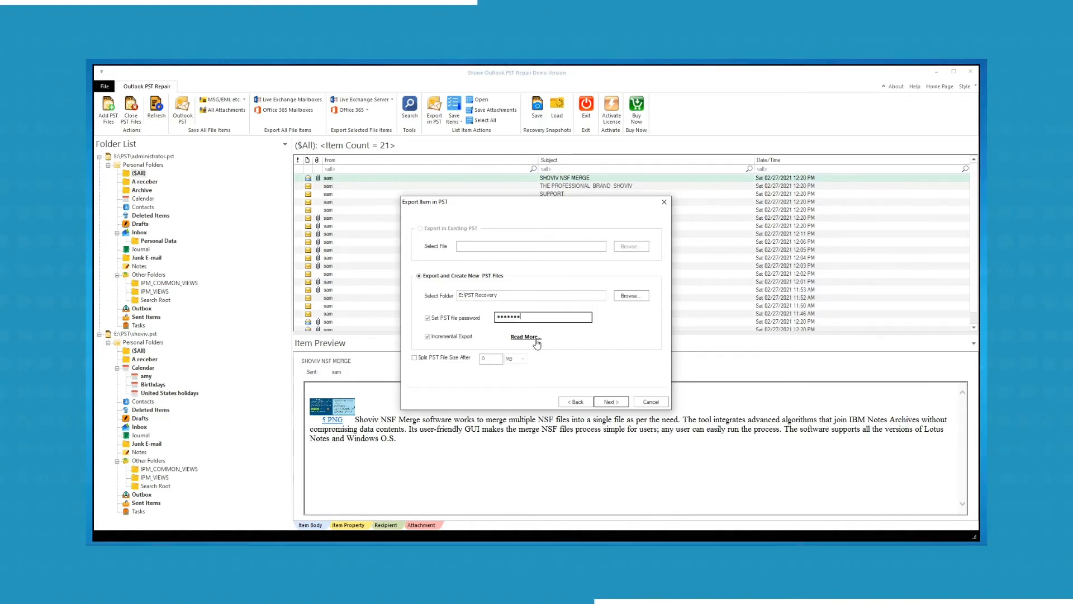
pyautogui.click(414, 358)
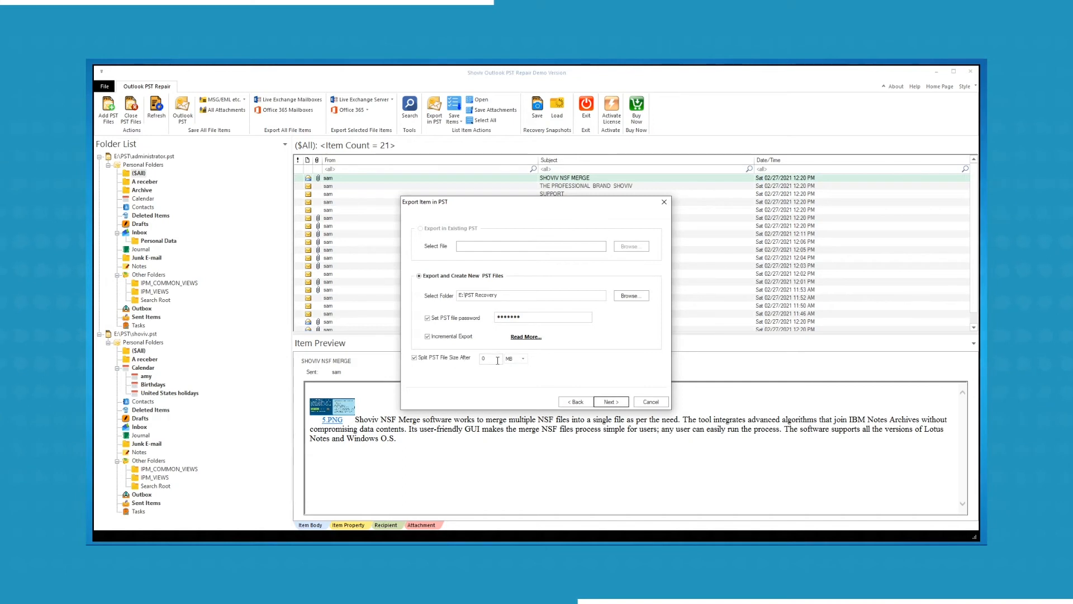
pyautogui.click(497, 360)
pyautogui.write('100')
pyautogui.click(520, 361)
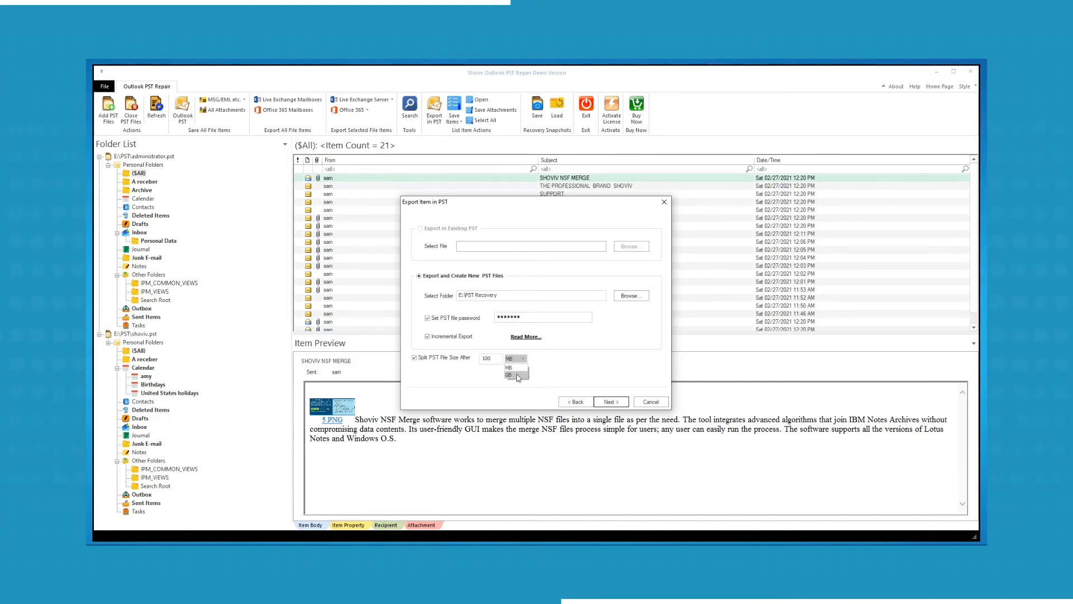
pyautogui.click(517, 367)
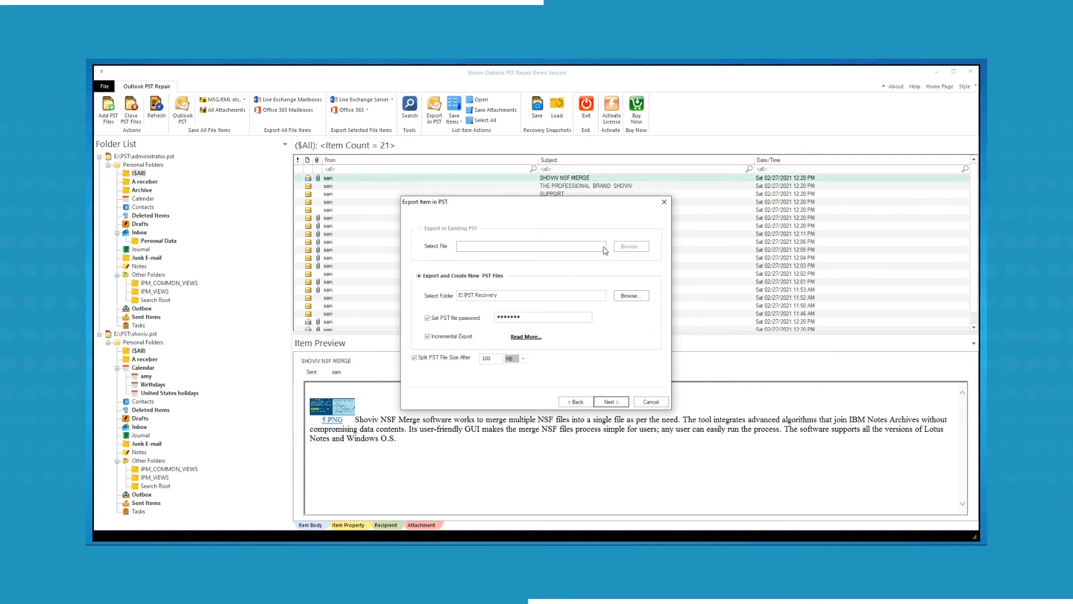
pyautogui.click(604, 402)
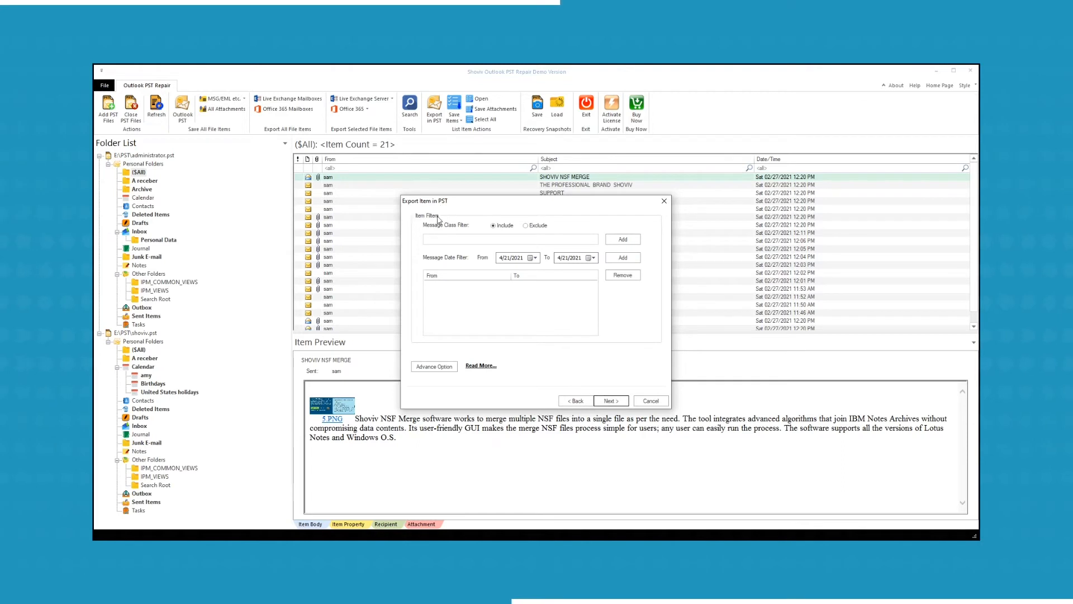
# - Add an IPM.Journal message class filter set to Exclude
pyautogui.click(622, 239)
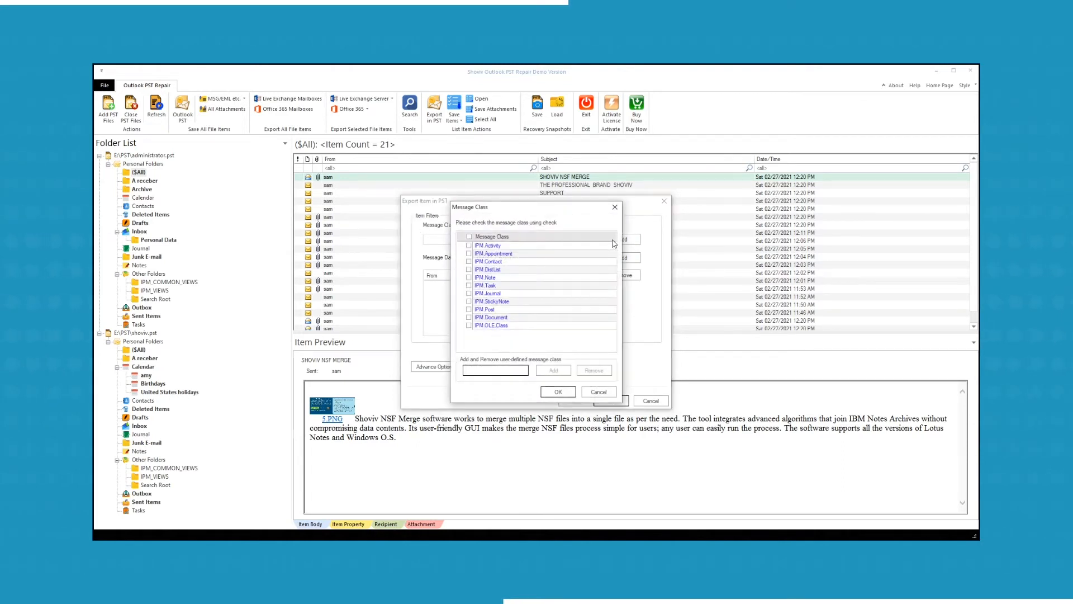
pyautogui.click(470, 293)
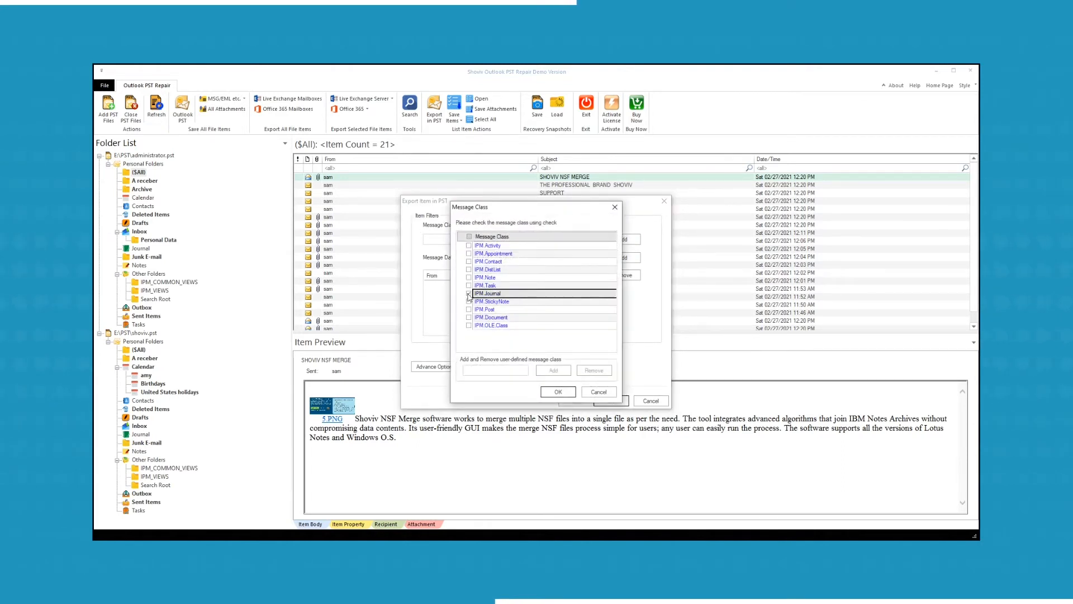
pyautogui.click(553, 392)
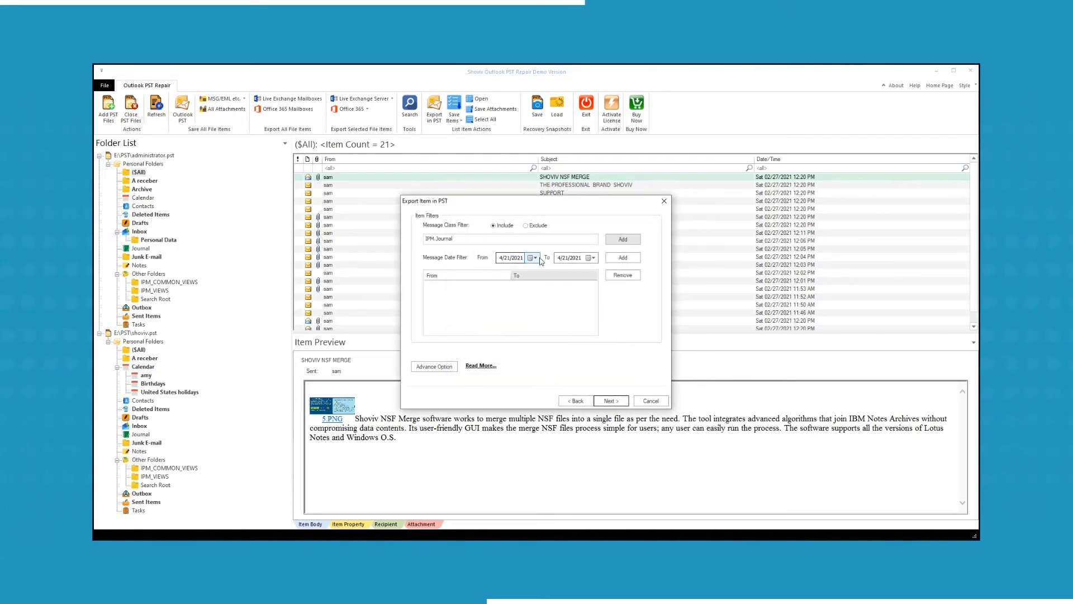
pyautogui.click(526, 226)
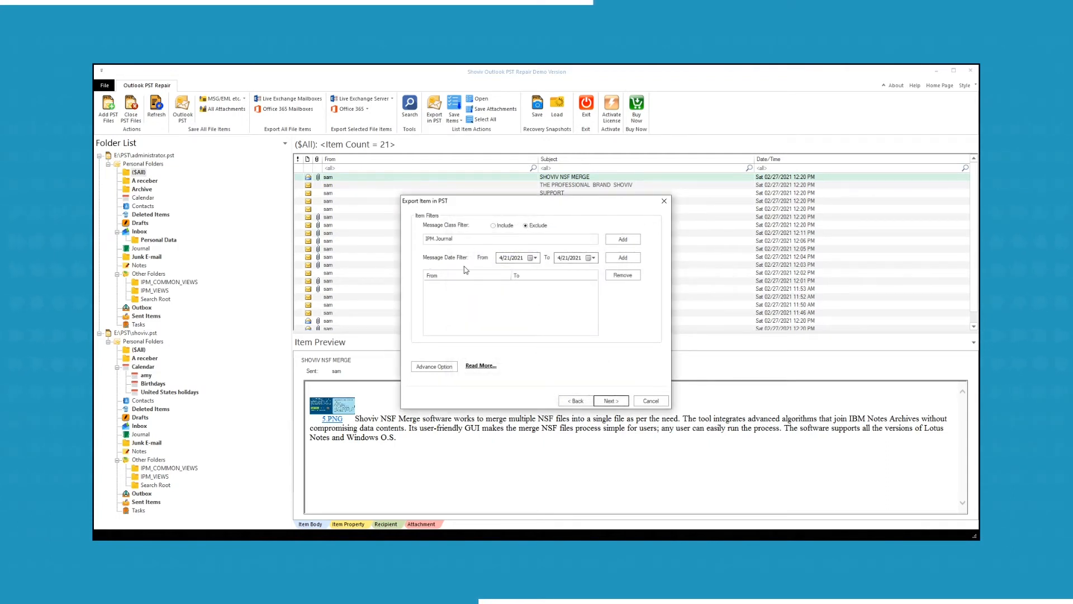
# - Add a 01/01/2021 to 04/21/2021 date range to the export filter
pyautogui.click(500, 259)
pyautogui.write('1/1/2')
pyautogui.click(562, 261)
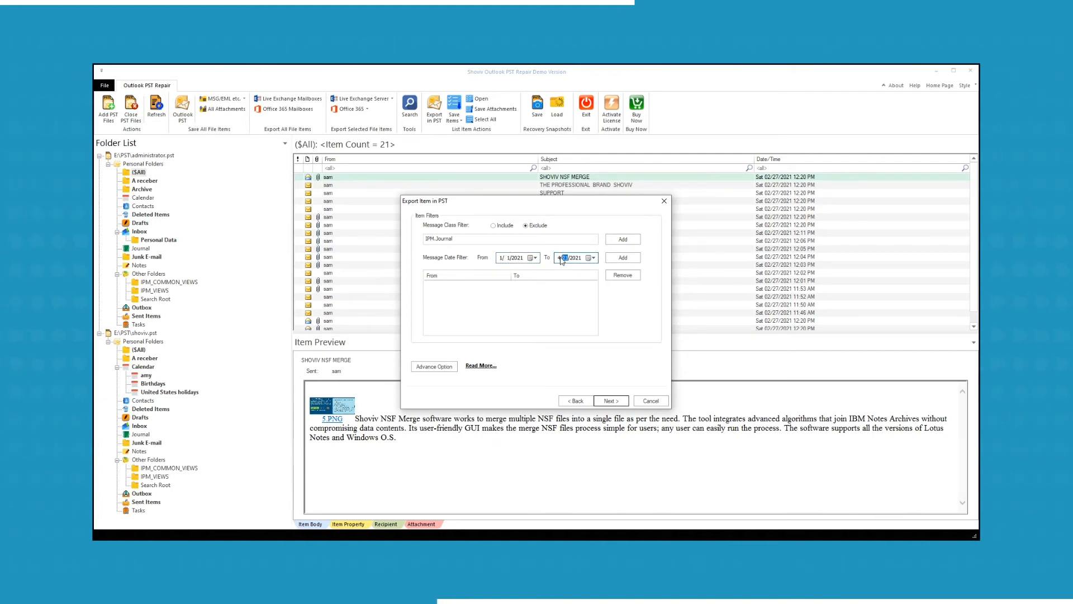
pyautogui.click(623, 257)
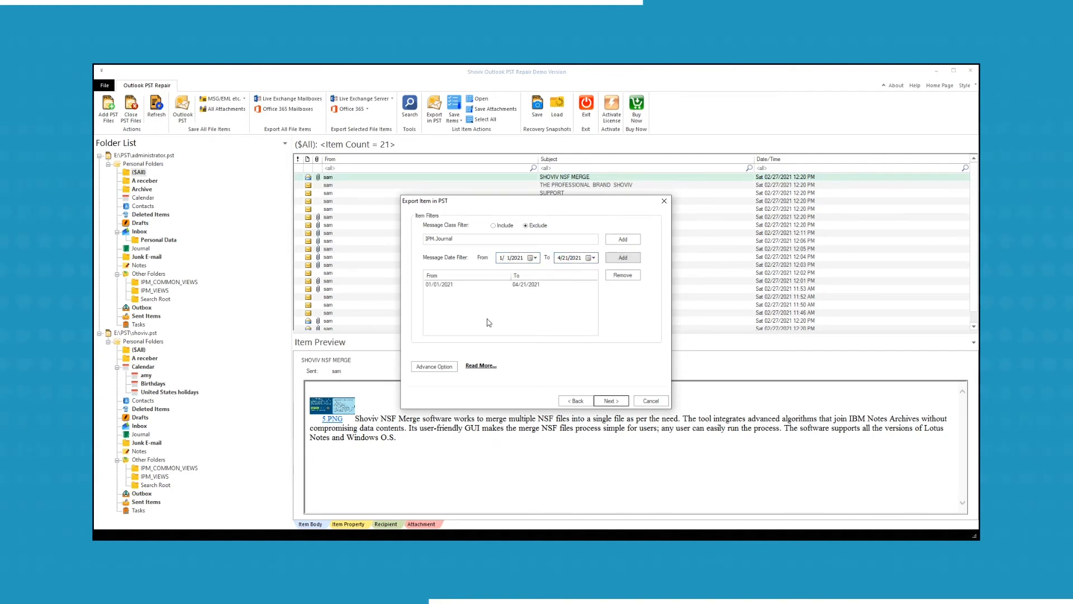
pyautogui.click(435, 366)
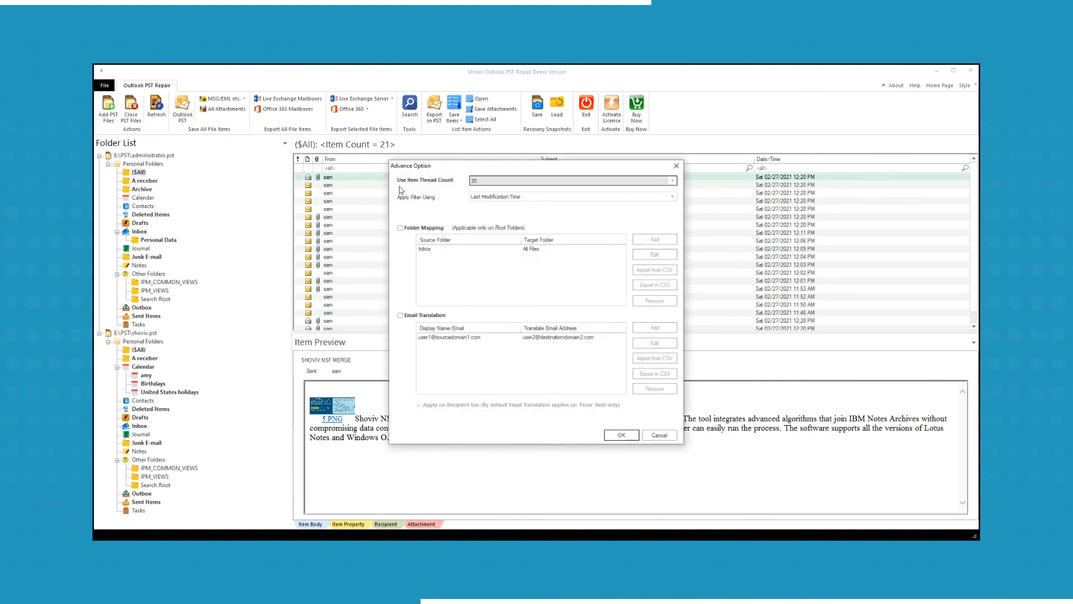
# - Keep 30 threads and apply the date filter using Message Creation Time
pyautogui.click(673, 181)
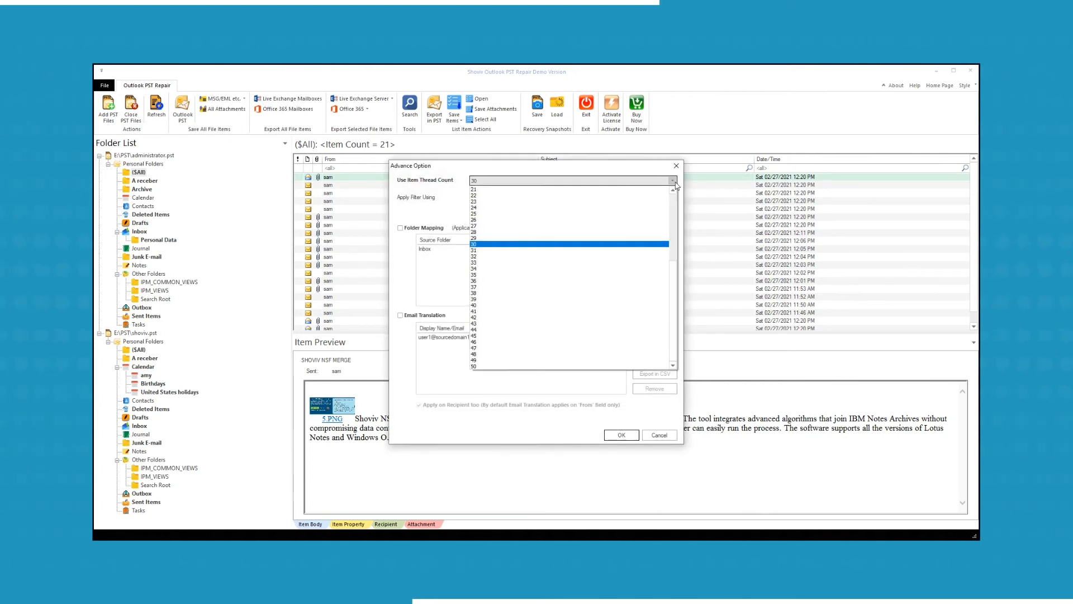
pyautogui.click(675, 186)
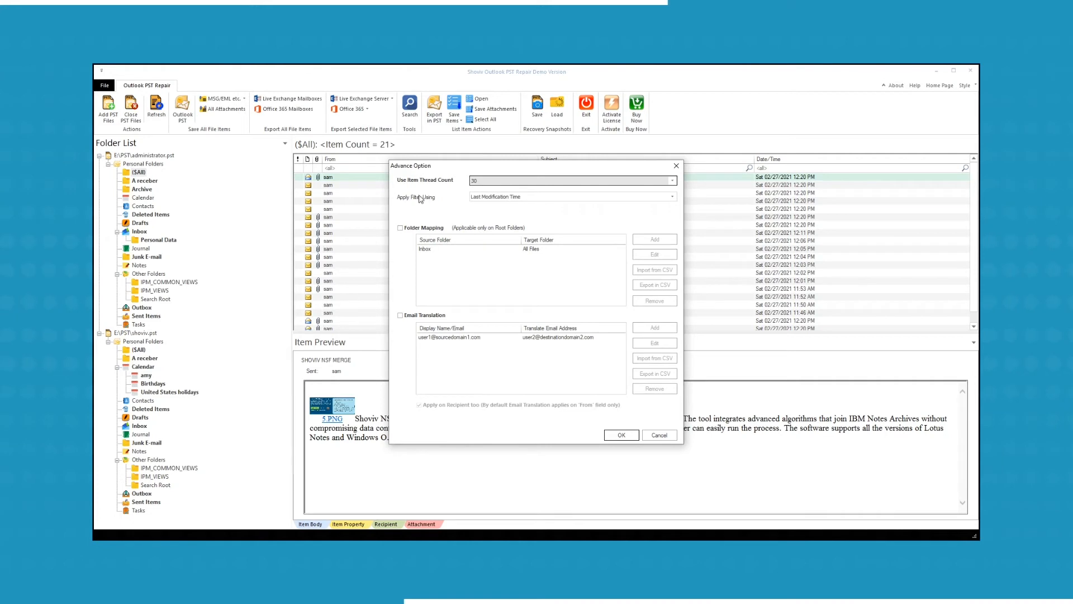
pyautogui.click(672, 199)
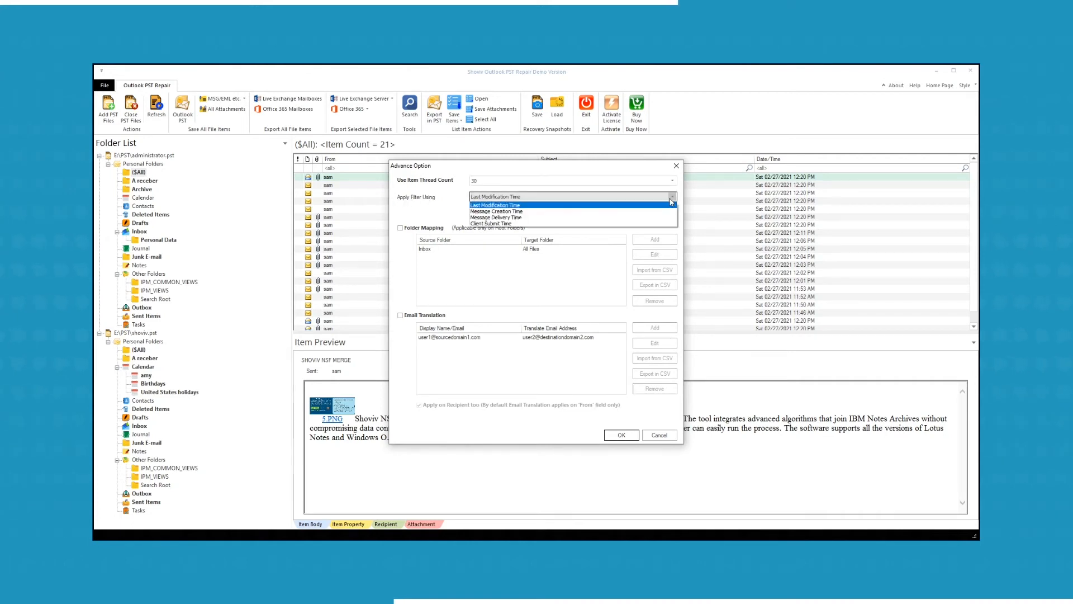
pyautogui.click(639, 212)
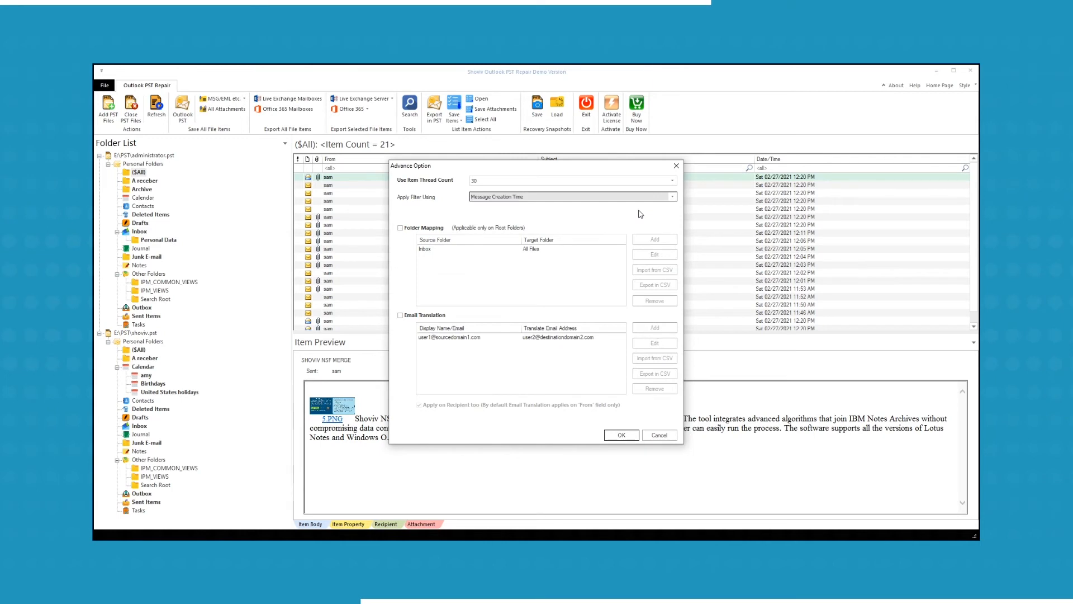
# - Turn on Folder Mapping and begin adding a new mapping
pyautogui.click(400, 228)
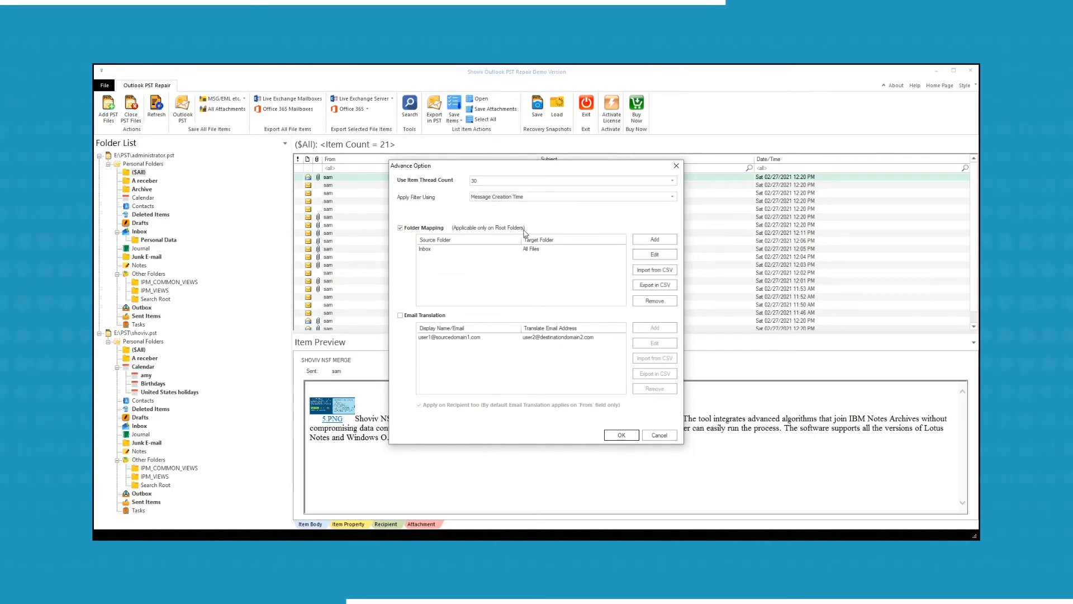
pyautogui.click(535, 250)
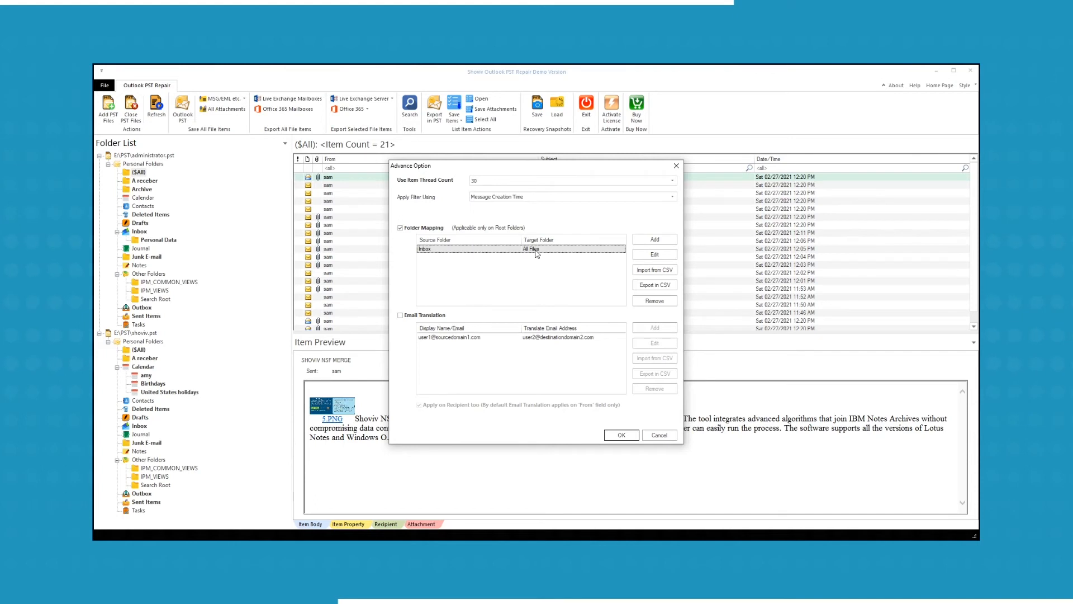
pyautogui.click(642, 240)
# - Add a Drafts-to-Archive folder mapping, enable Email Translation for recipients too, and confirm
pyautogui.click(558, 290)
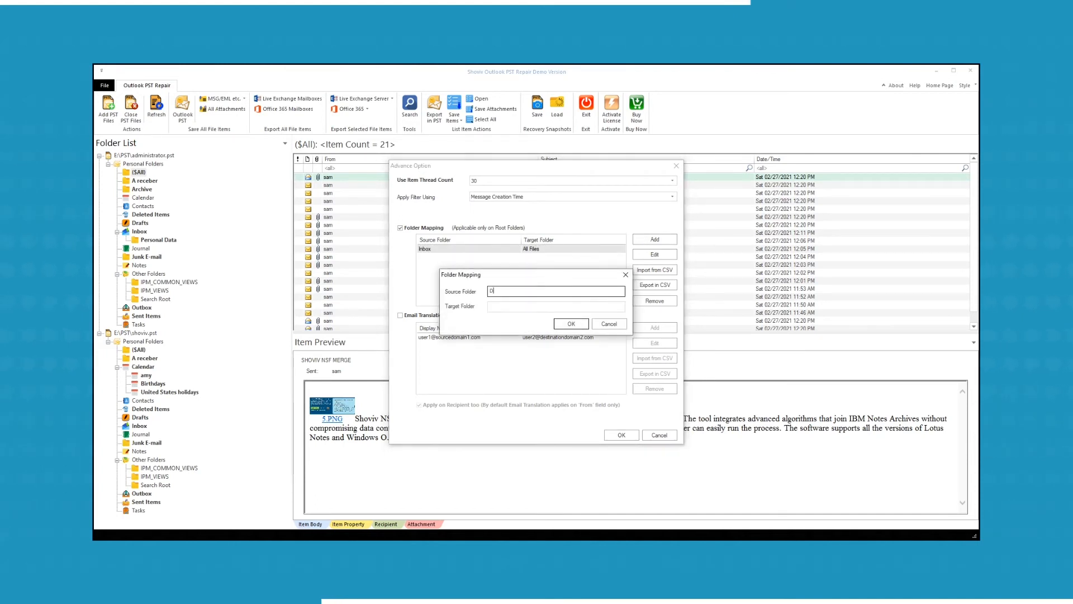
pyautogui.click(550, 308)
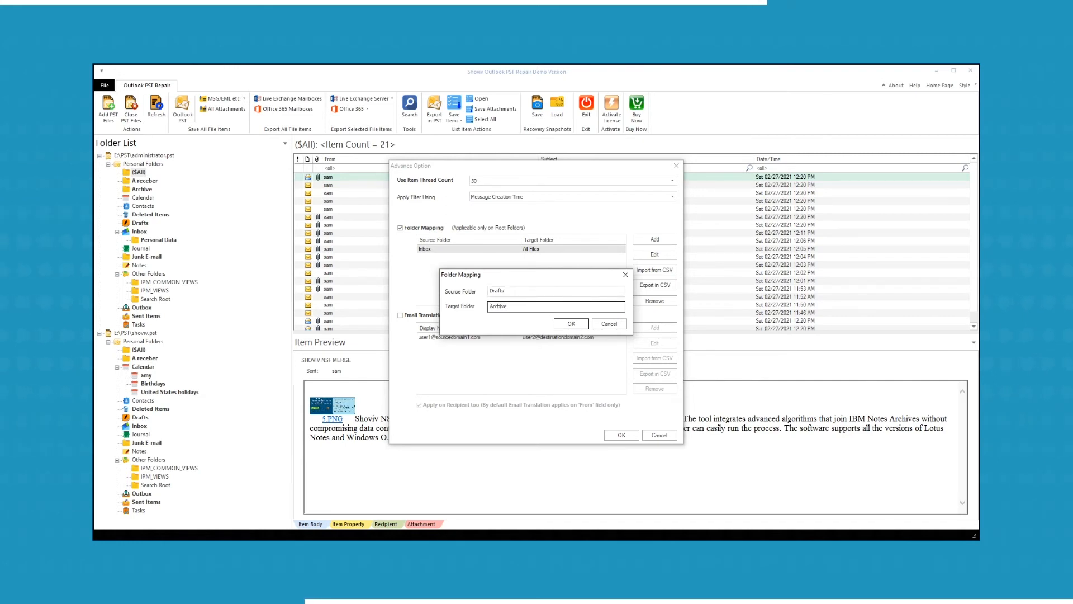
pyautogui.click(572, 324)
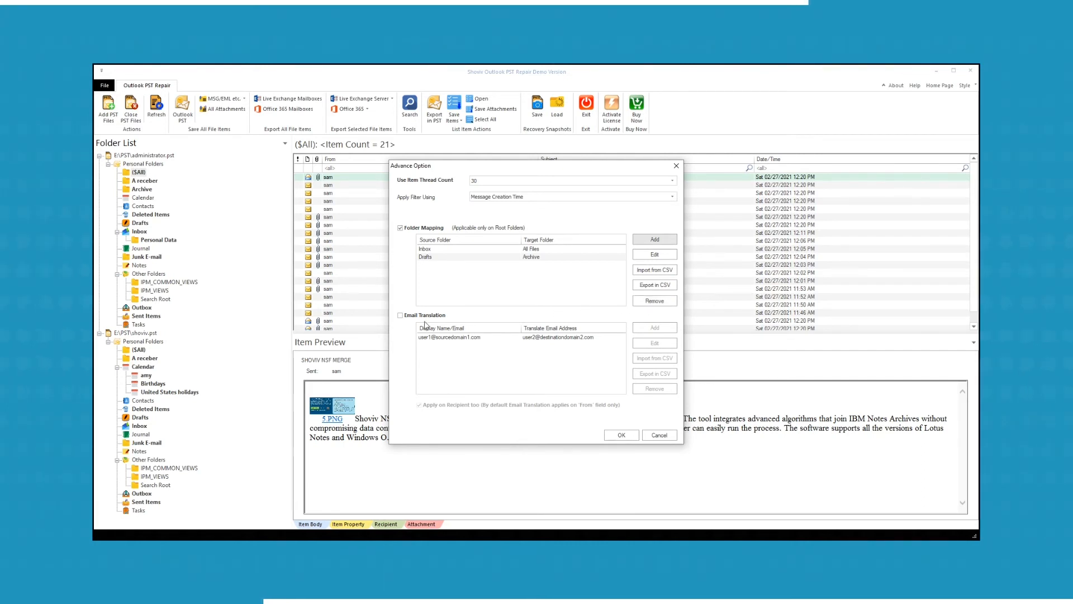
pyautogui.click(400, 316)
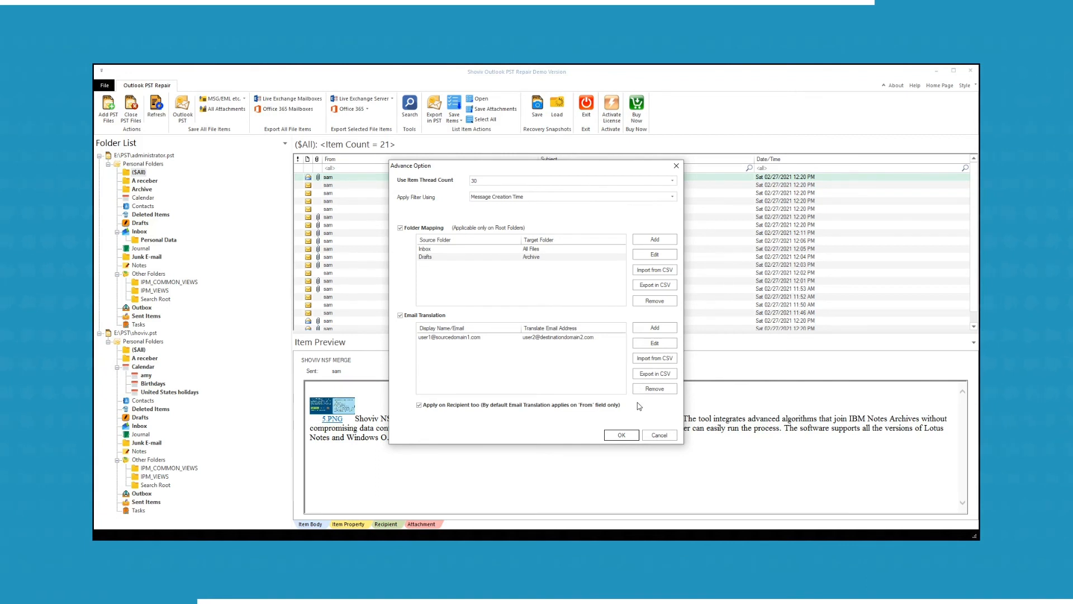
pyautogui.click(620, 435)
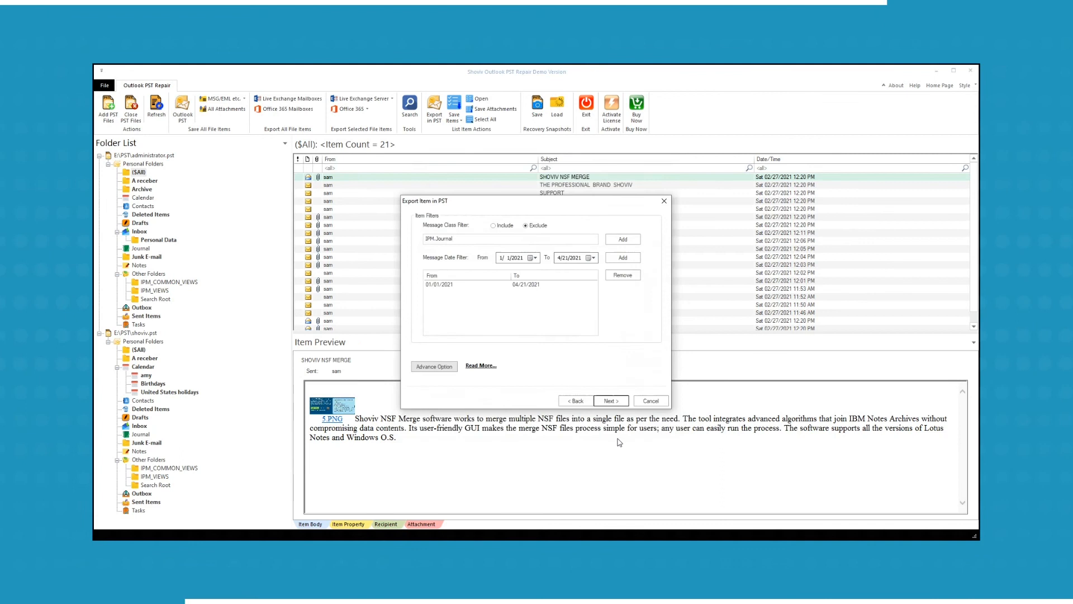
# - Export all 660 filtered items, then save the export report as HTML and open it
pyautogui.click(612, 400)
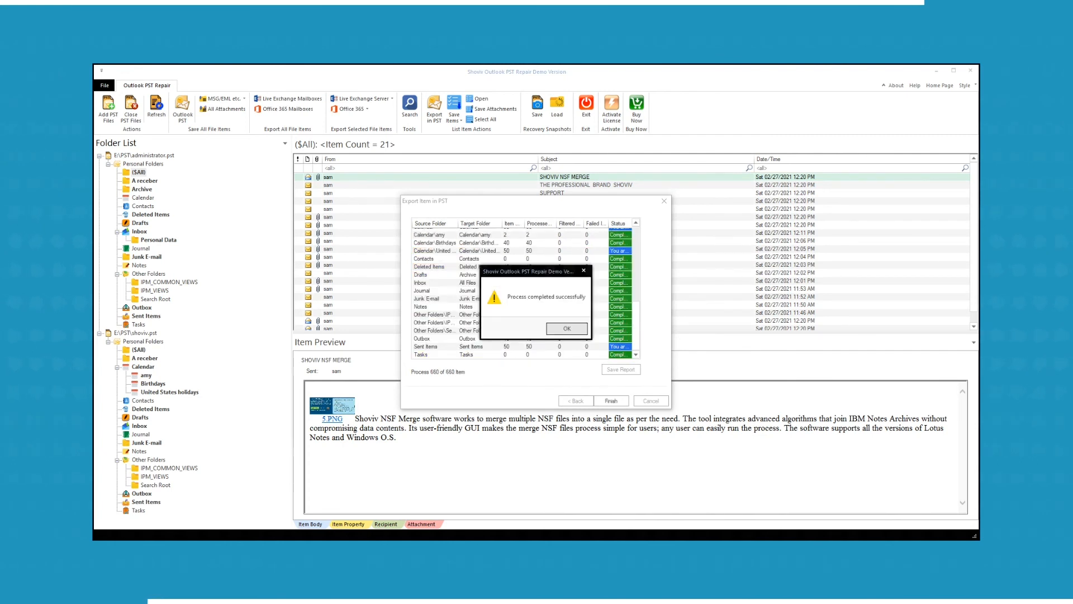
pyautogui.click(566, 328)
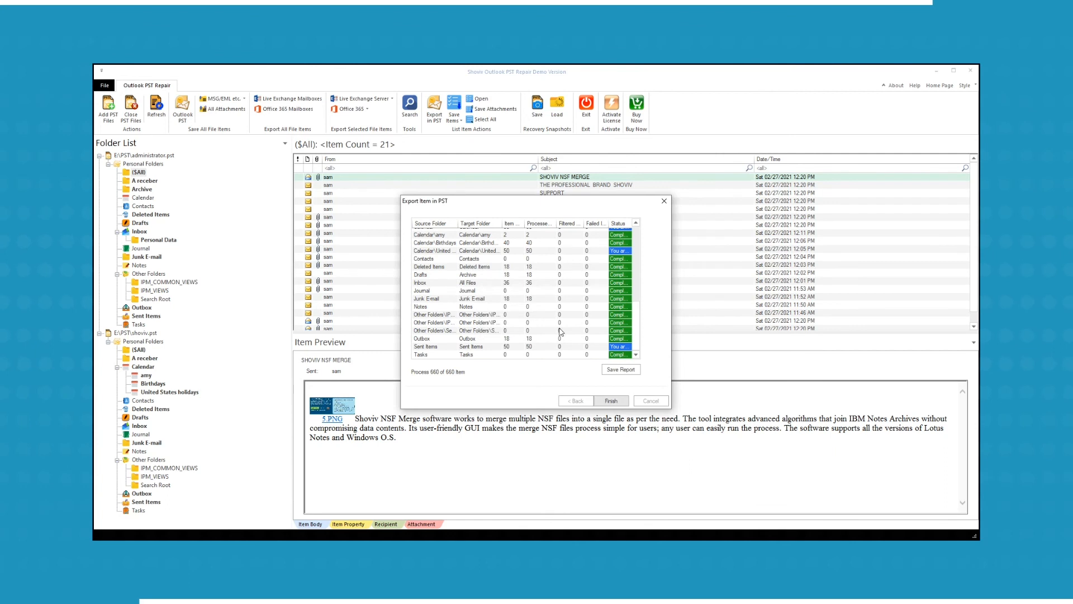
pyautogui.click(630, 370)
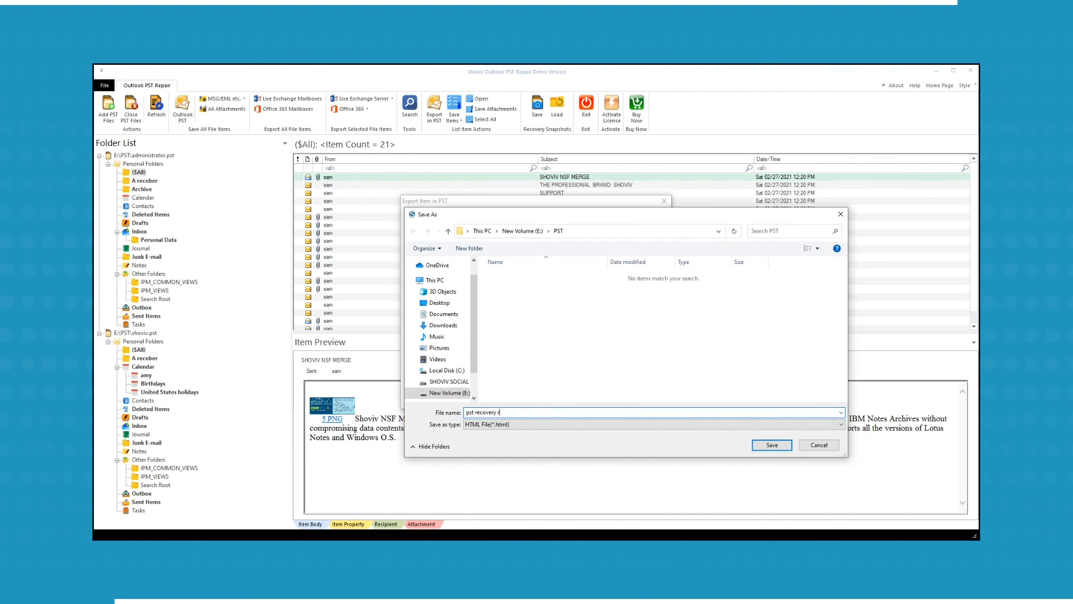
pyautogui.press('Return')
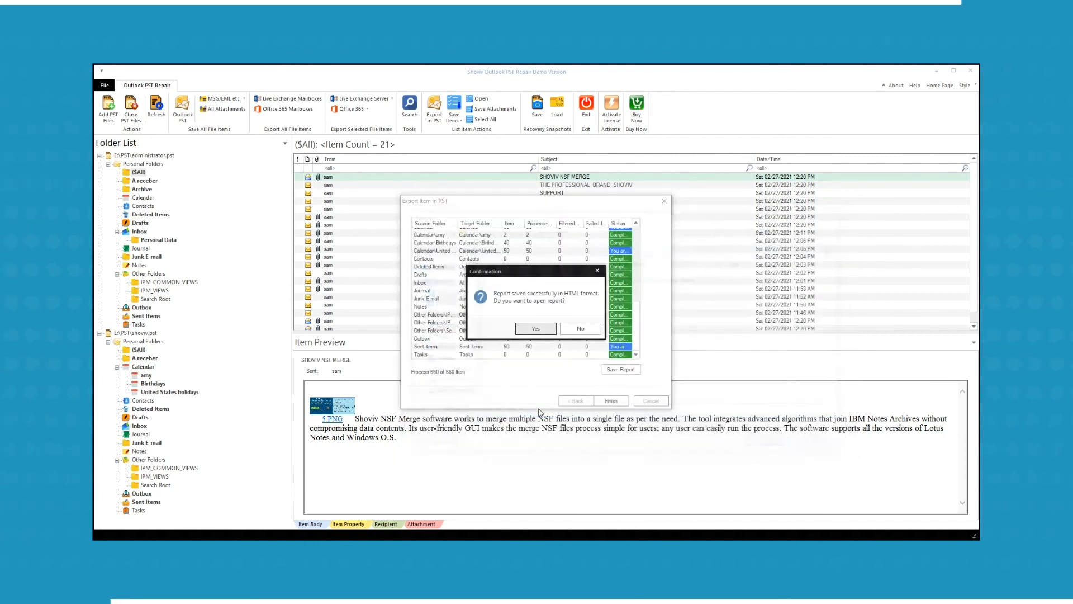
pyautogui.click(536, 328)
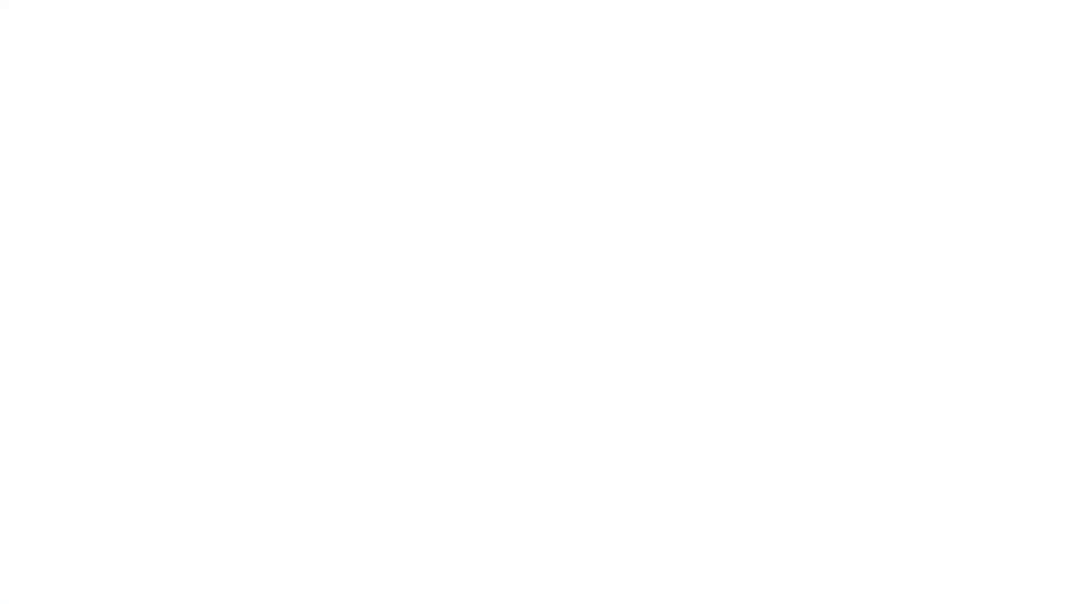